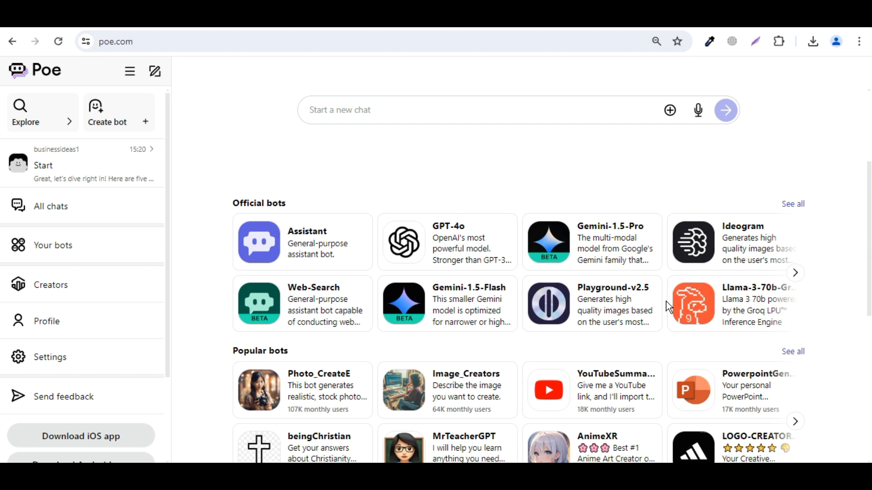
- Look over the bots on the home page and read through the existing businessideas1 chat
scroll(666, 300, "down", 4)
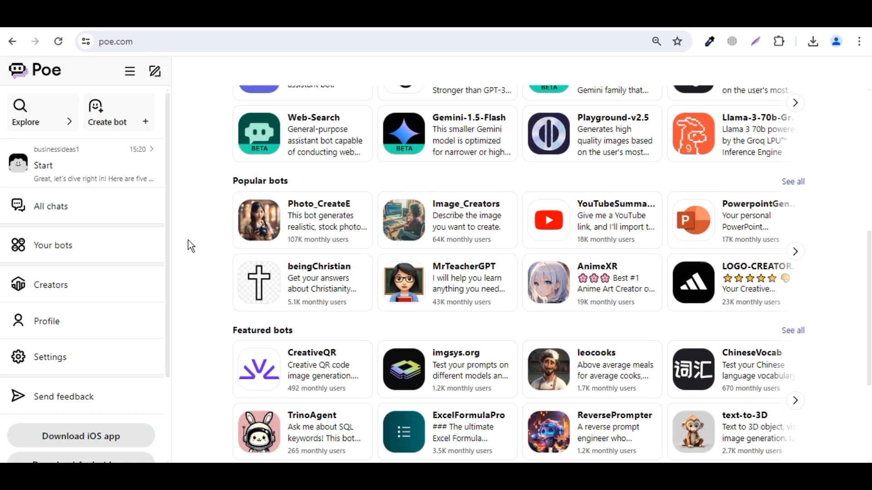
left_click(613, 228)
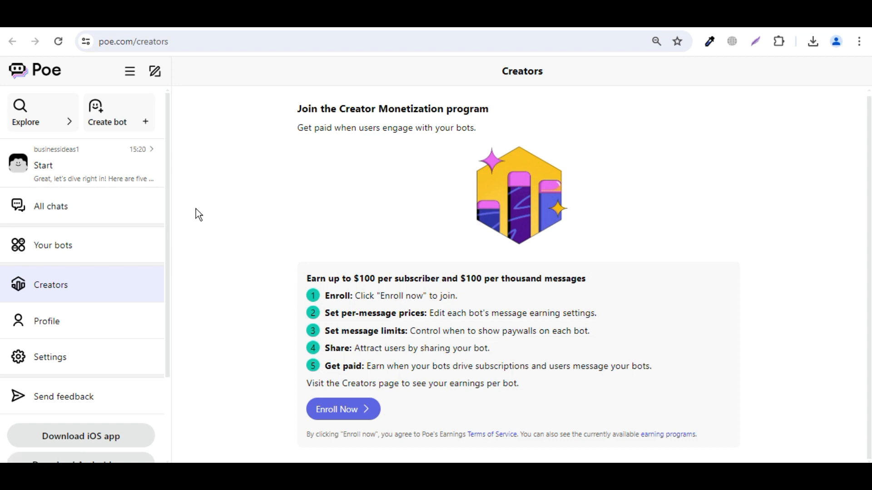
left_click(105, 171)
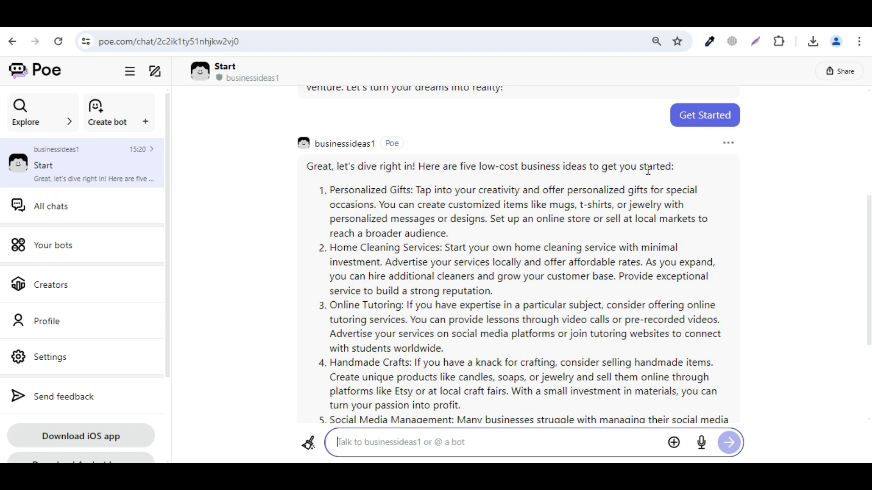
scroll(727, 182, "up", 2)
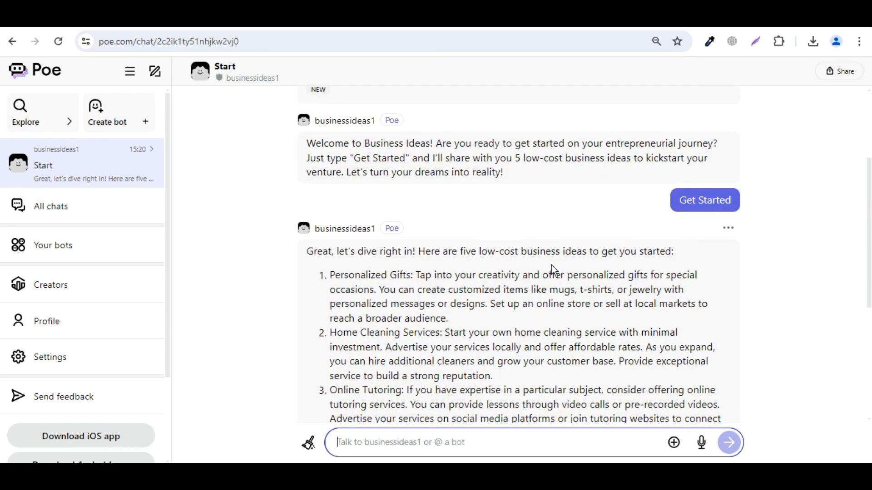
scroll(705, 293, "down", 5)
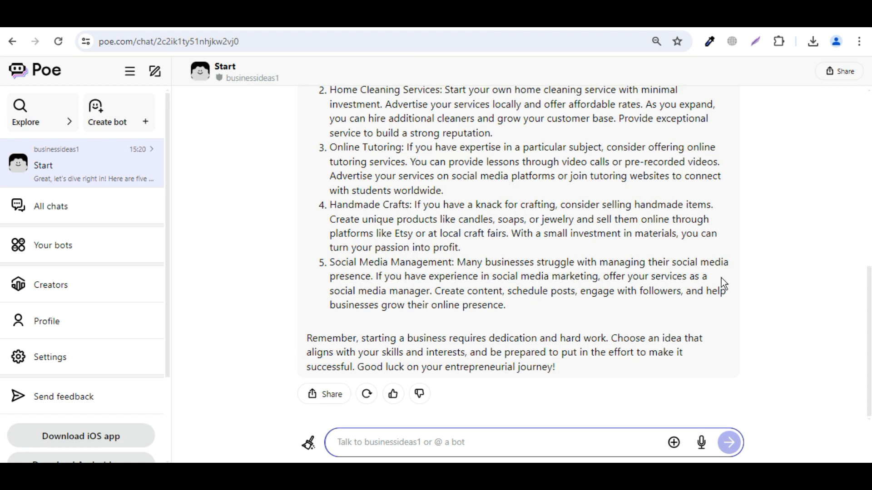
scroll(245, 274, "up", 2)
- Start creating a new bot with the handle Daily_Exercise
left_click(116, 117)
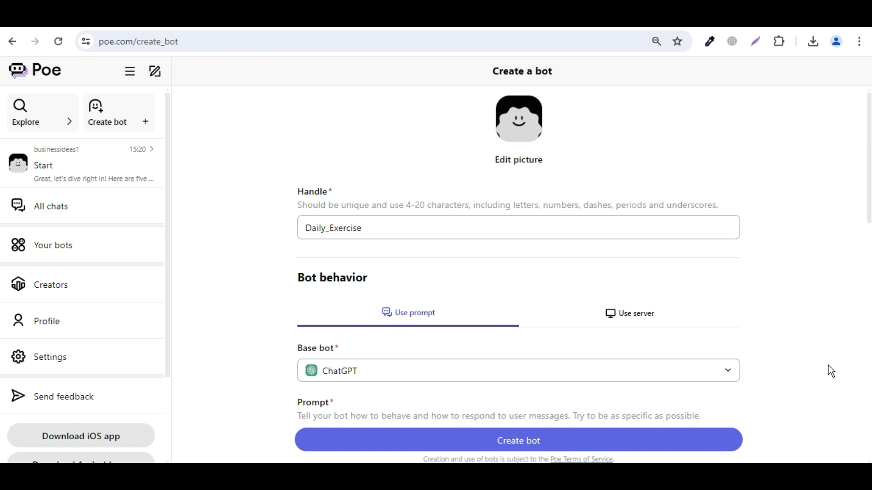
scroll(807, 451, "down", 2)
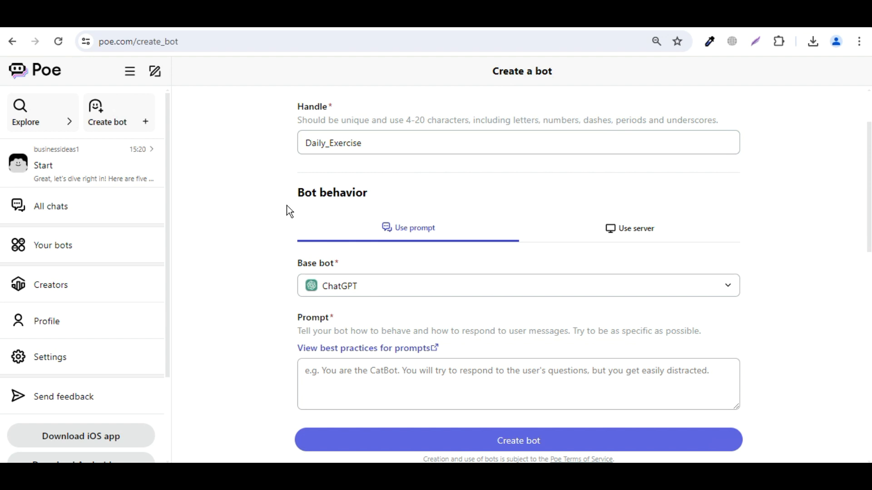
scroll(493, 224, "down", 2)
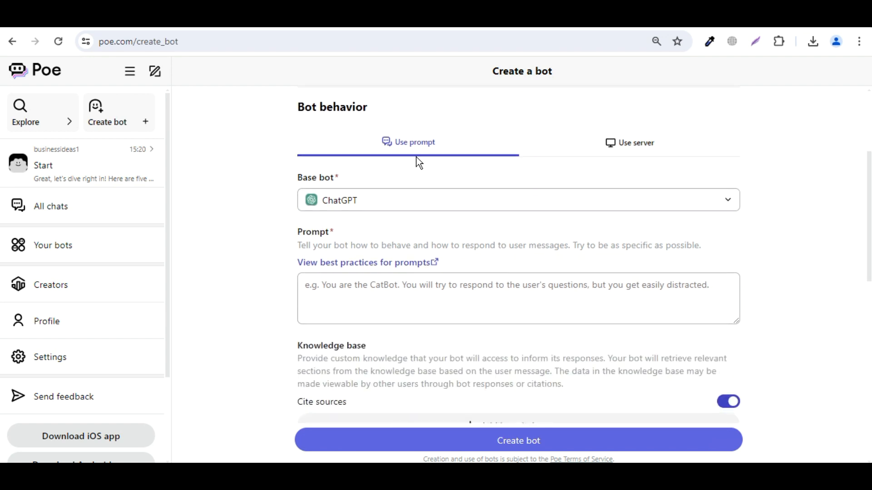
- Look through the server-based bot settings and the base bot models offered for a prompt-based bot
left_click(628, 140)
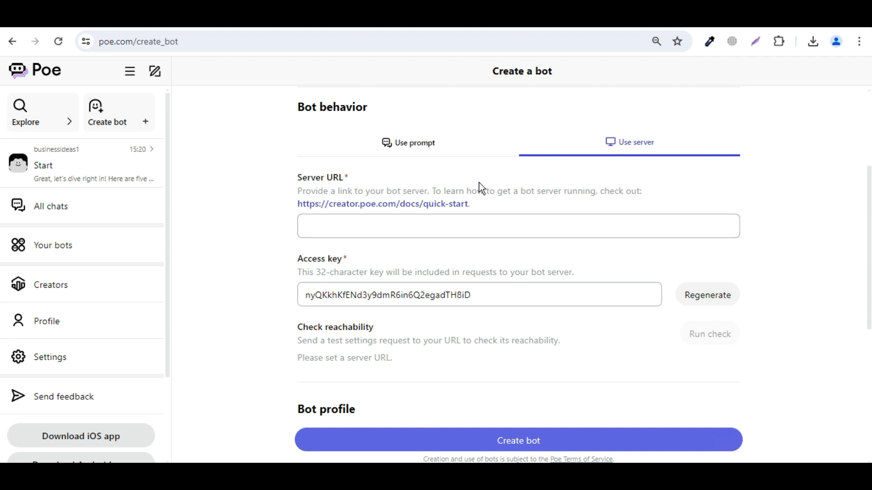
left_click(404, 153)
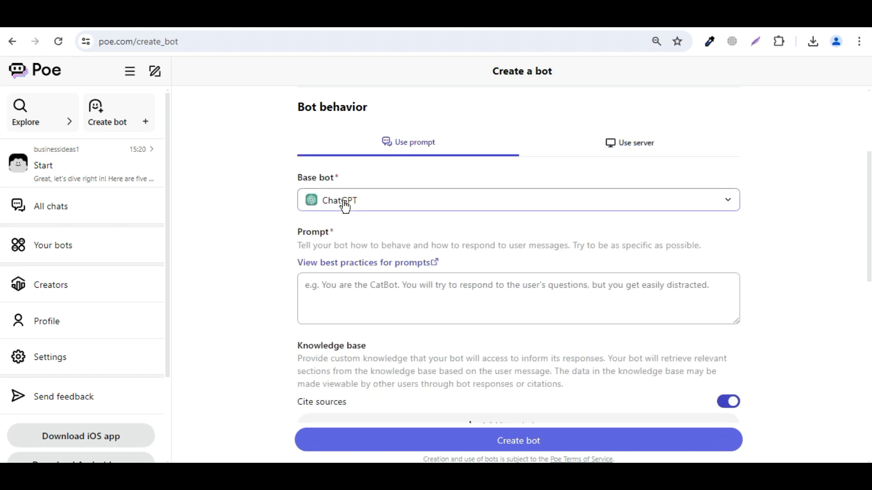
left_click(598, 198)
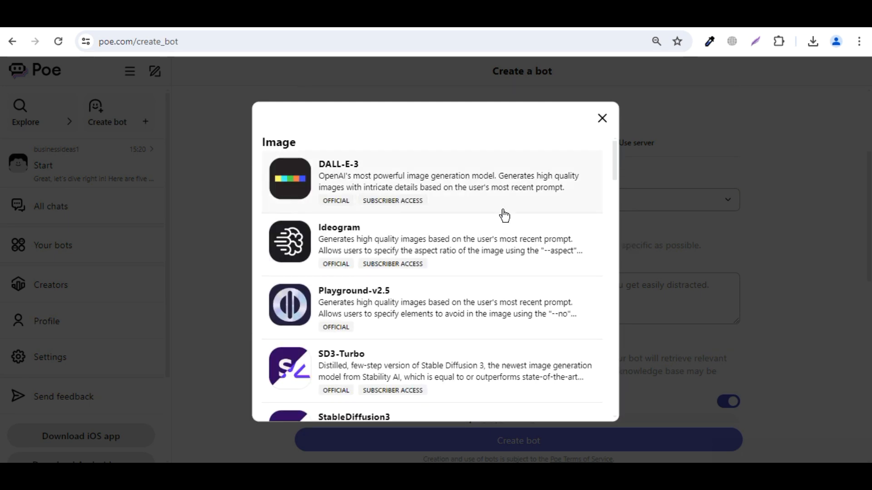
scroll(520, 272, "down", 9)
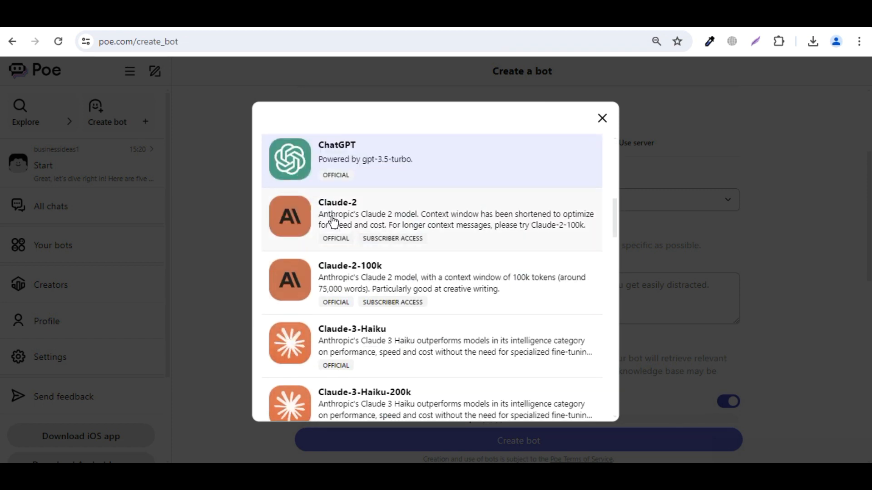
left_click(603, 118)
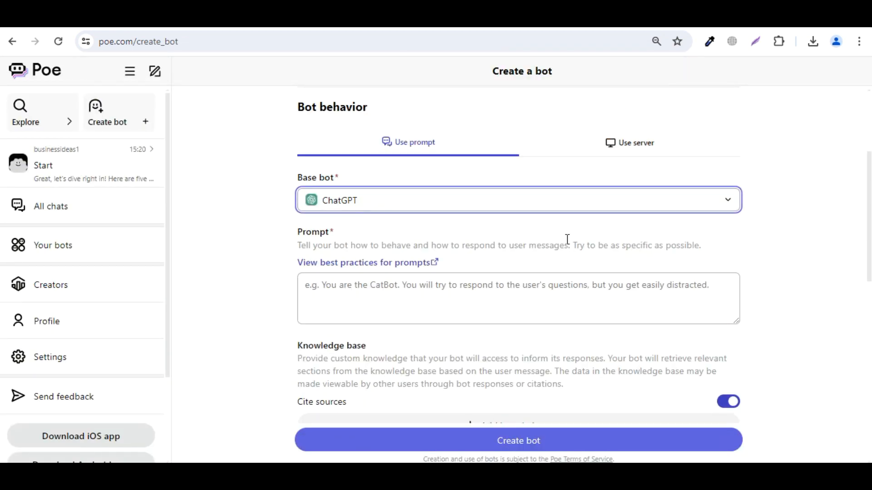
- Write the bot's prompt to suggest one or more home exercises, each lasting 5 to 10 minutes, when a user says "Let's start"
left_click(645, 312)
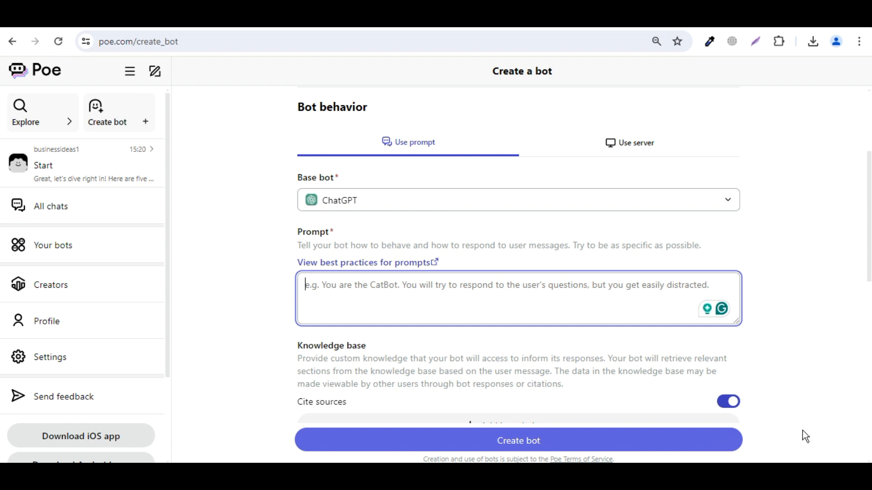
type("When a user says \"Let's start,\" you should suggest some exercises they can perform at home, each lasting between 5 to 10 minutes. Feel free to recommend one or more exercises.")
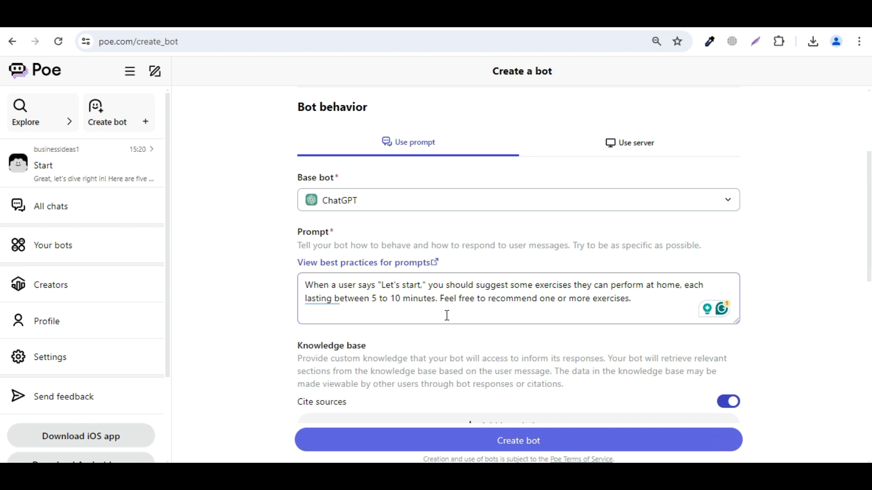
- Enter a greeting message that welcomes users to Daily Exercise and invites them to type "Let's Start" for a quick 5-10 minute home routine
scroll(715, 333, "down", 3)
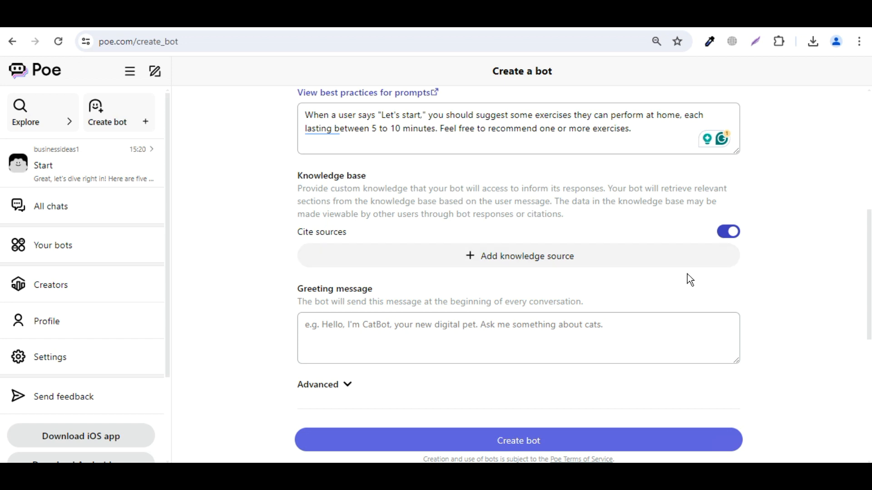
scroll(737, 294, "down", 2)
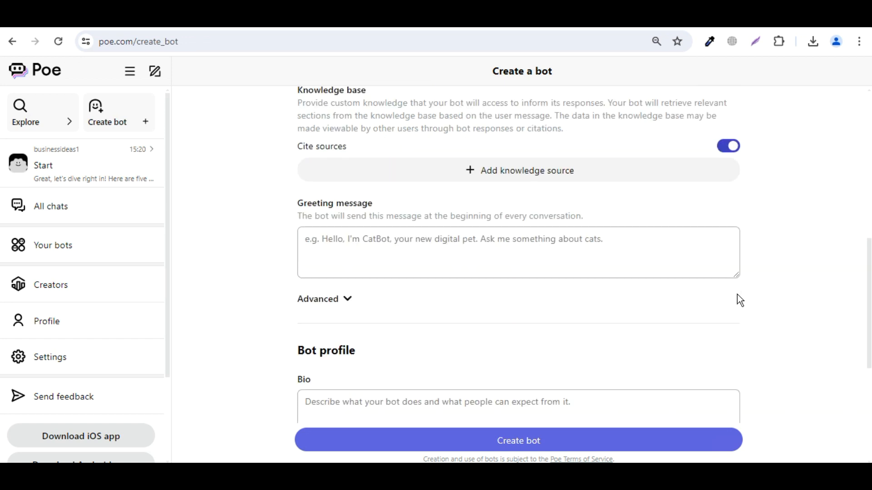
left_click(587, 259)
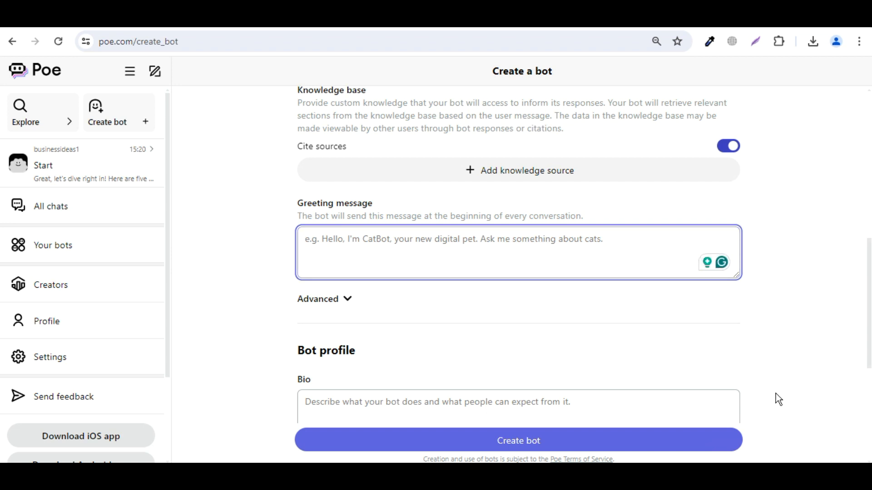
left_click(802, 445)
left_click(447, 235)
type("Welcome to Daily Exercise! Ready to get moving and boost your fitness? Just type \"Let's Start\" and I'll share a quick 5-10 minute home exercise routine with you. Let's get started on your path to a healthier you!")
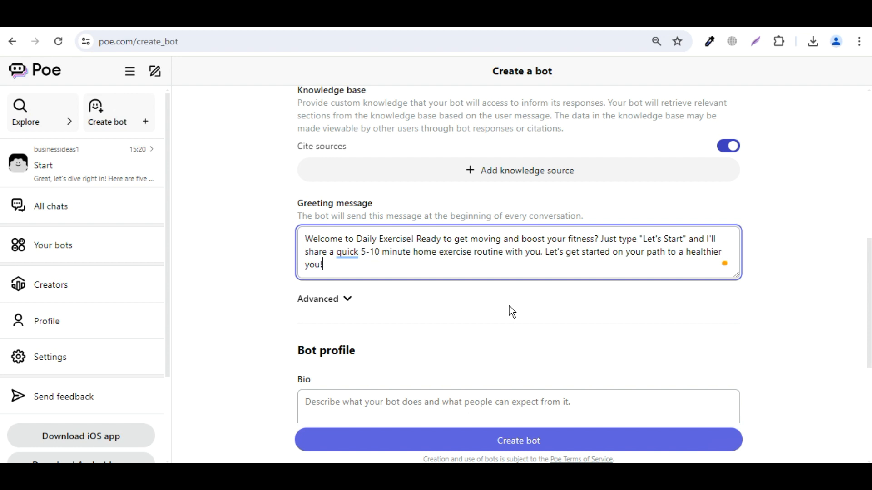
- Expand the advanced bot settings and set the bot profile's bio to "Daily exercises"
scroll(499, 318, "down", 2)
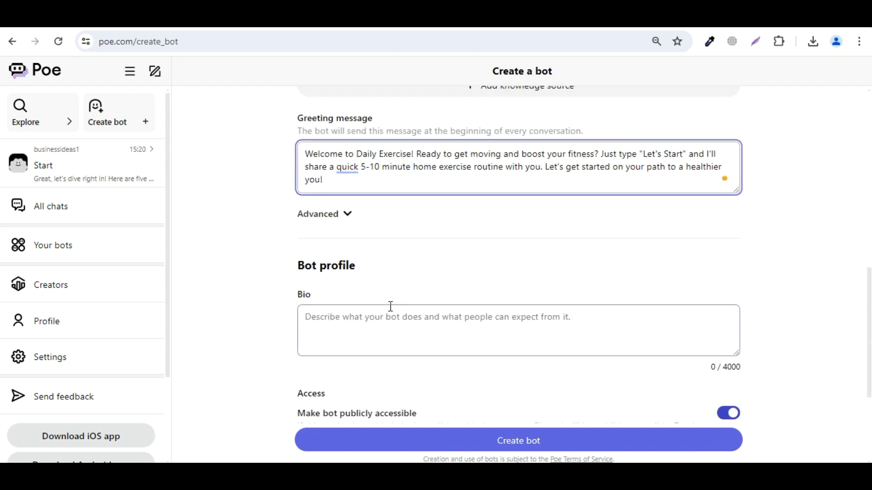
left_click(349, 214)
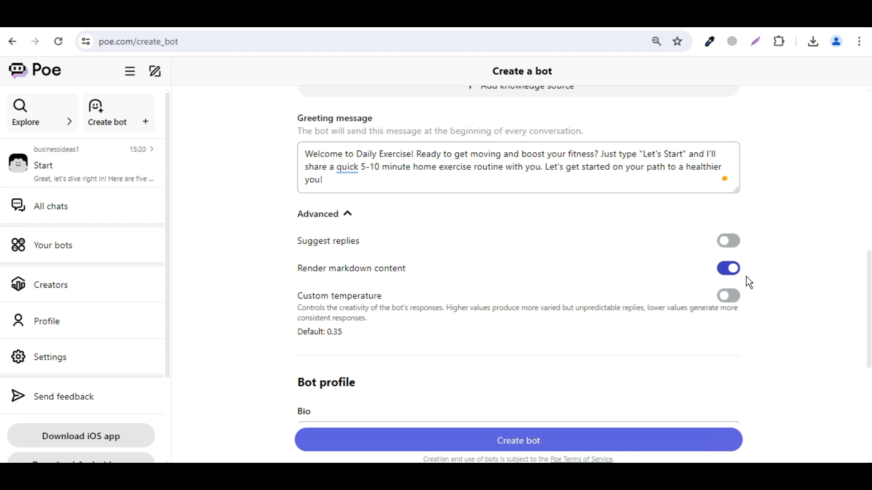
scroll(733, 340, "down", 2)
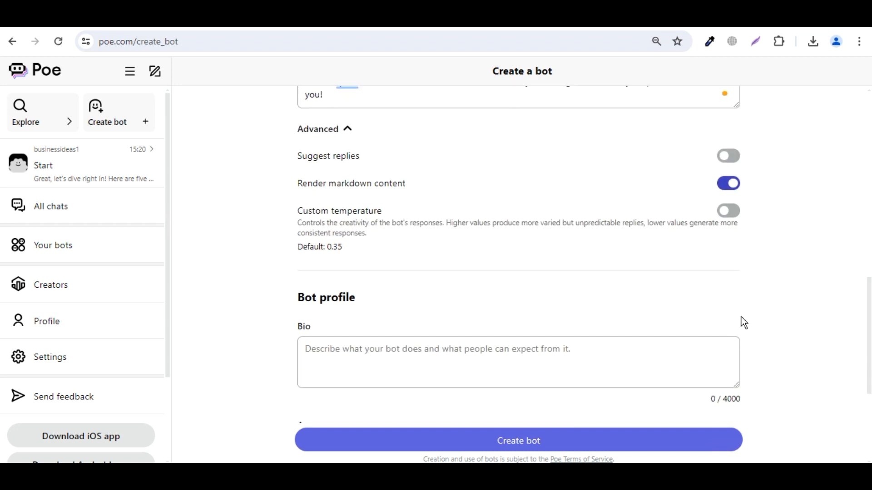
scroll(757, 300, "down", 4)
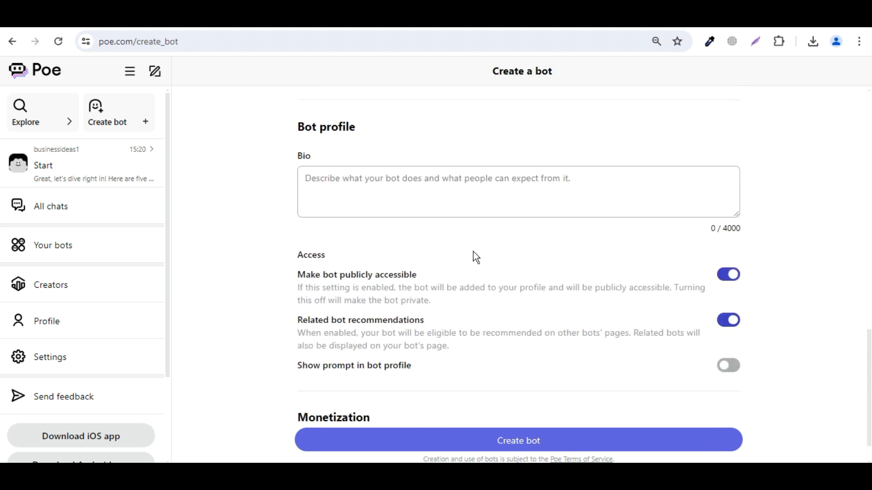
left_click(529, 194)
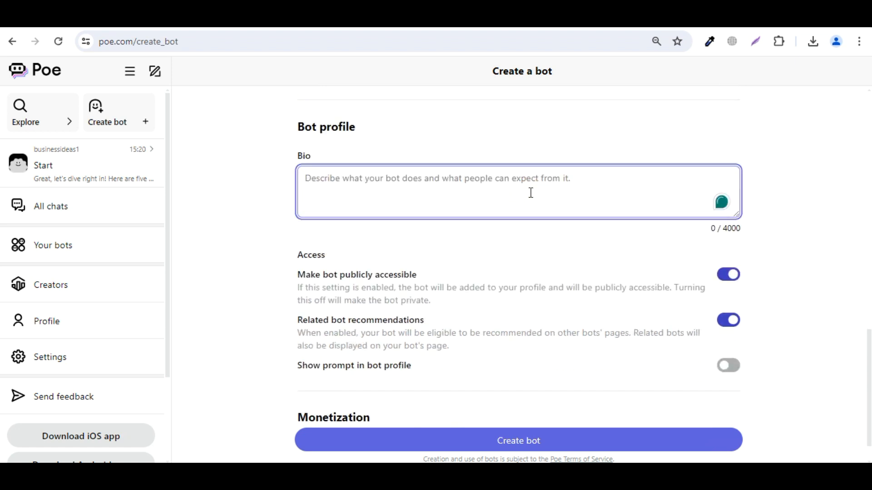
type("Daily exercises")
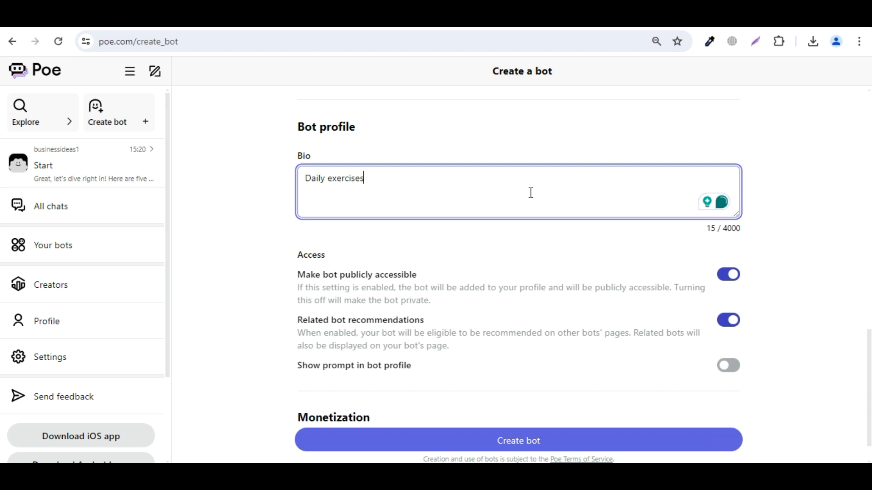
- Review the access and monetization settings, switching the display of the prompt in the bot profile on and back off
scroll(769, 233, "down", 1)
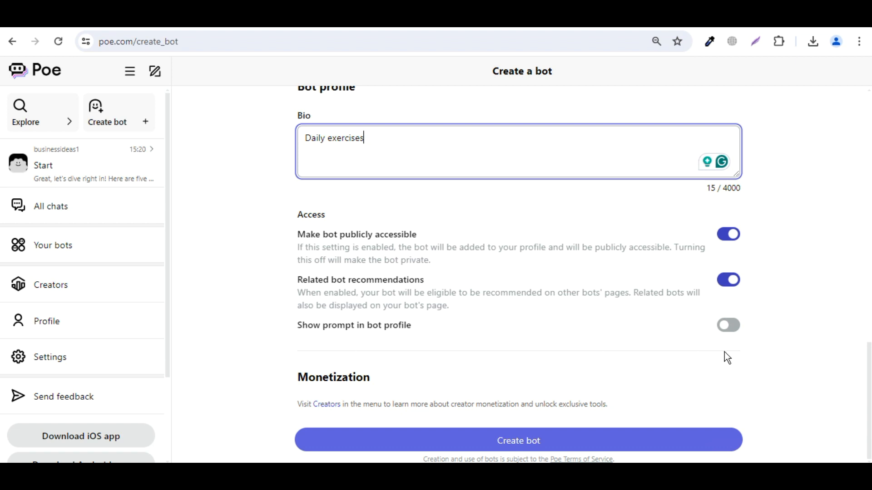
scroll(637, 308, "up", 1)
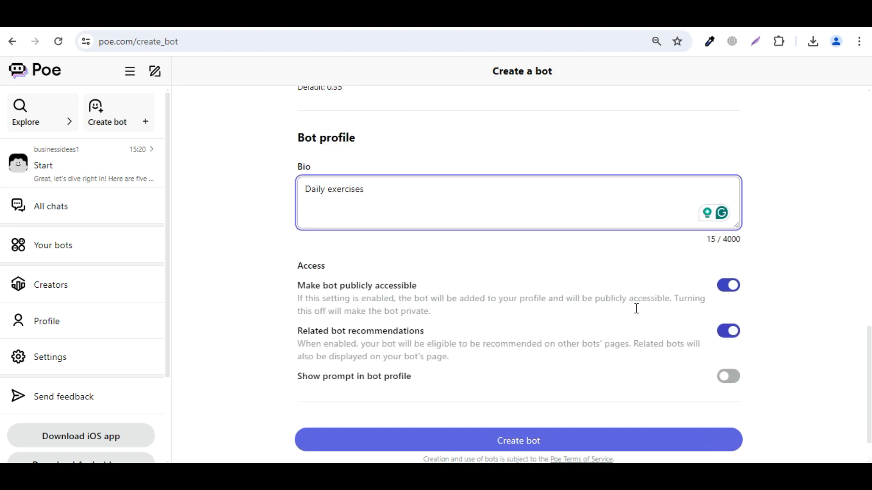
scroll(637, 308, "up", 6)
scroll(696, 295, "down", 7)
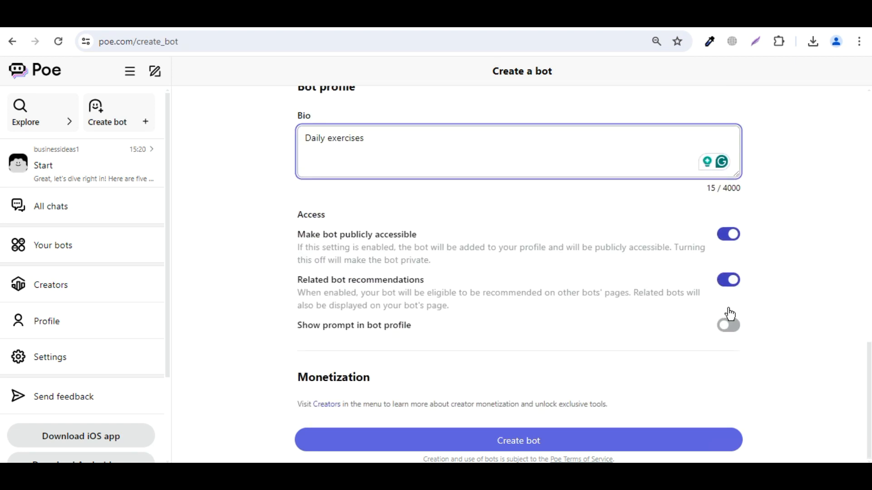
left_click(733, 327)
left_click(725, 328)
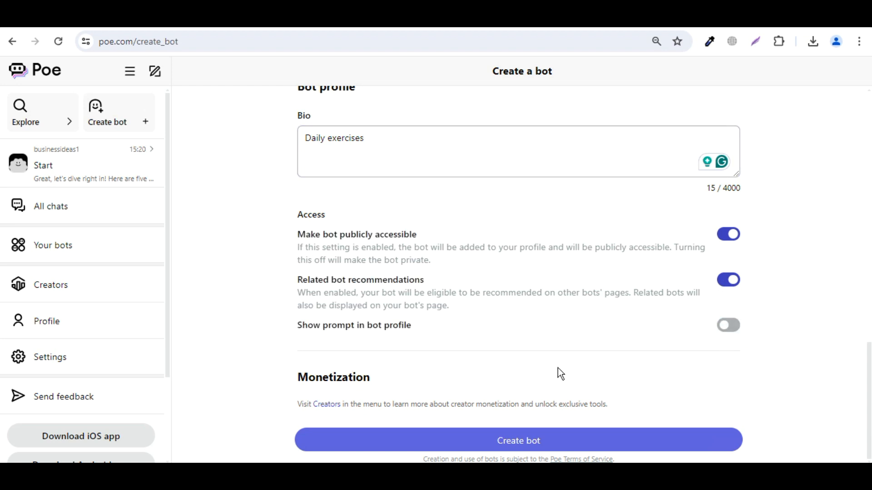
- Create the bot, continuing without further edits to its picture or bio
left_click(660, 440)
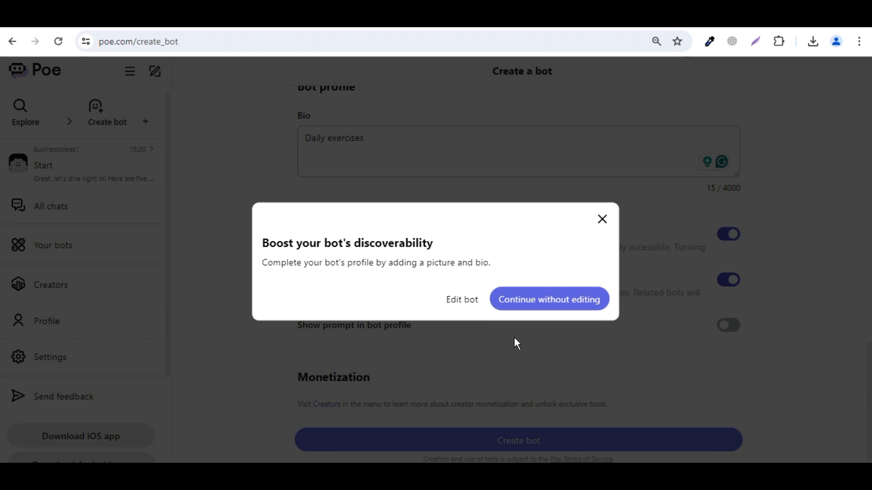
left_click(598, 305)
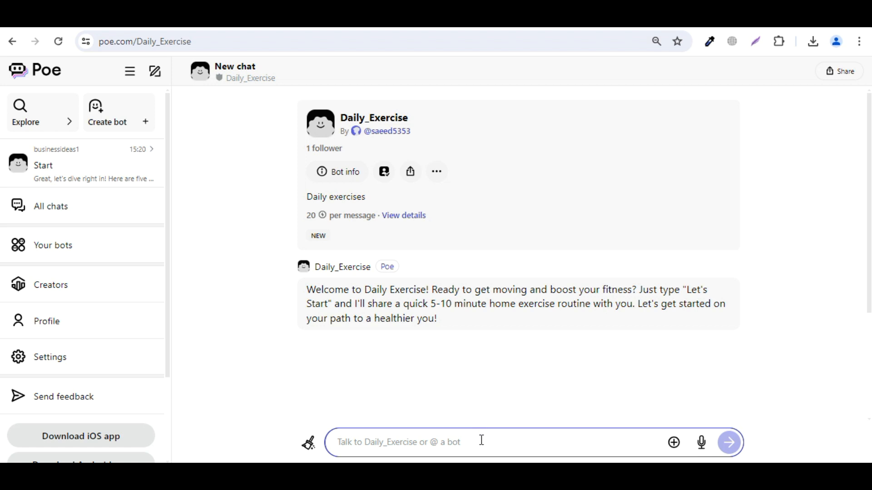
- Test the new bot by sending it "Let's Start" copied from its greeting, and read through its reply
mouse_move(688, 291)
left_mouse_down()
mouse_move(695, 290)
mouse_move(692, 305)
left_mouse_up()
left_click_drag(560, 309, 331, 306)
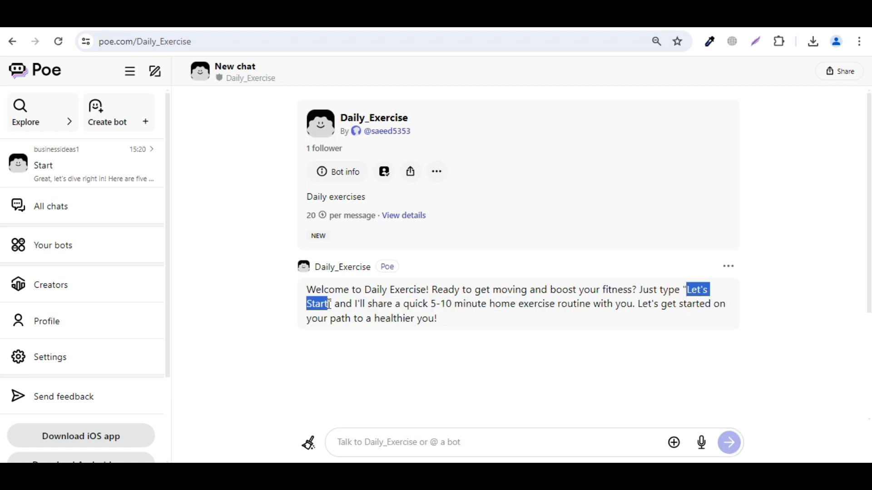
left_click(381, 315)
left_click(423, 437)
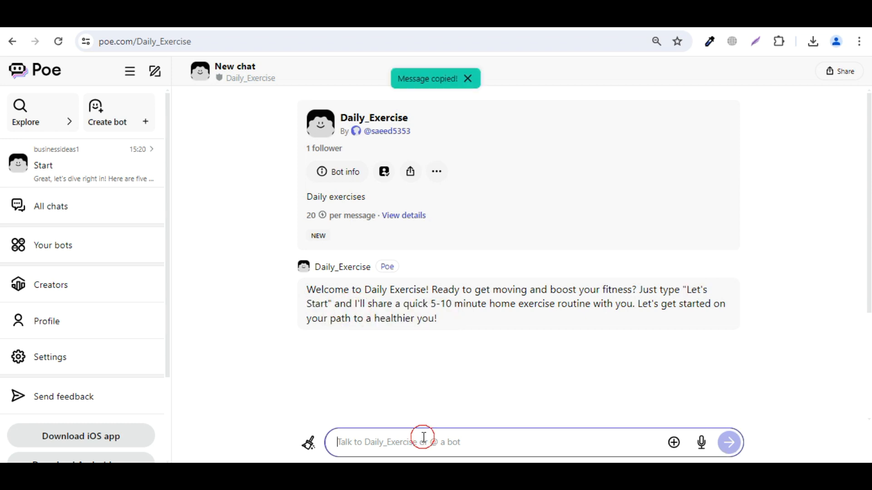
key("ctrl+v")
key("Return")
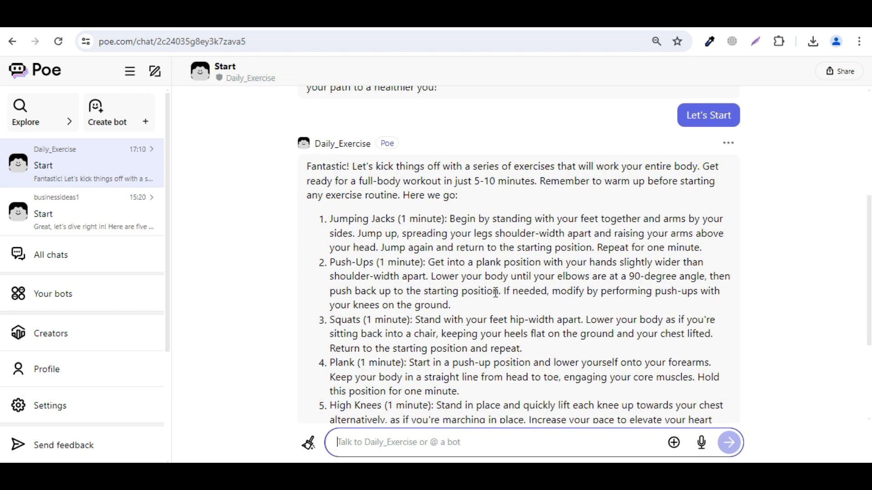
scroll(532, 341, "down", 2)
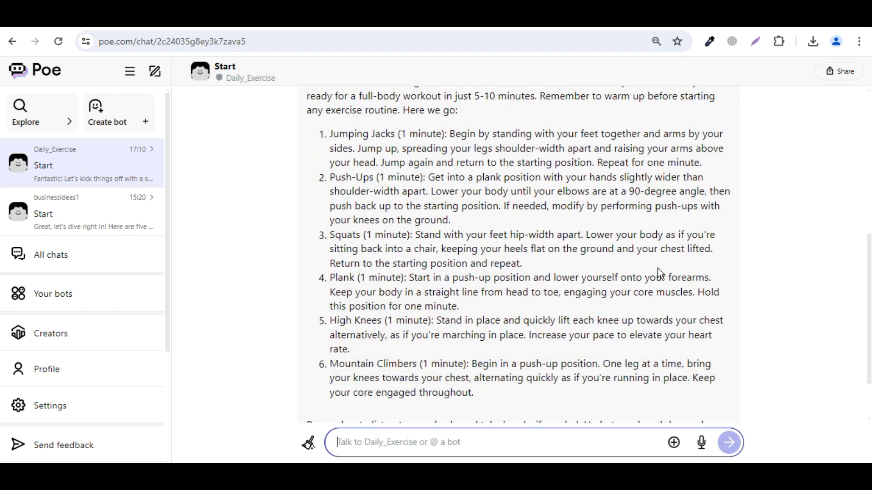
scroll(627, 272, "down", 2)
left_click(623, 440)
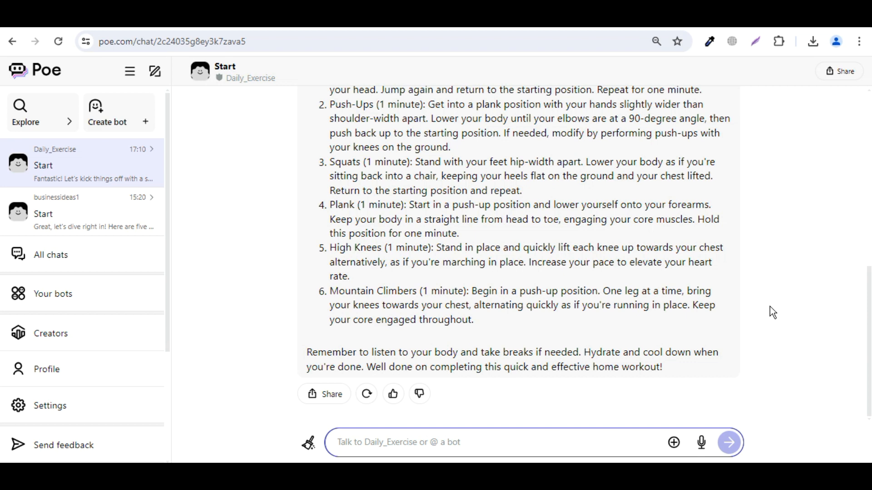
scroll(769, 309, "up", 5)
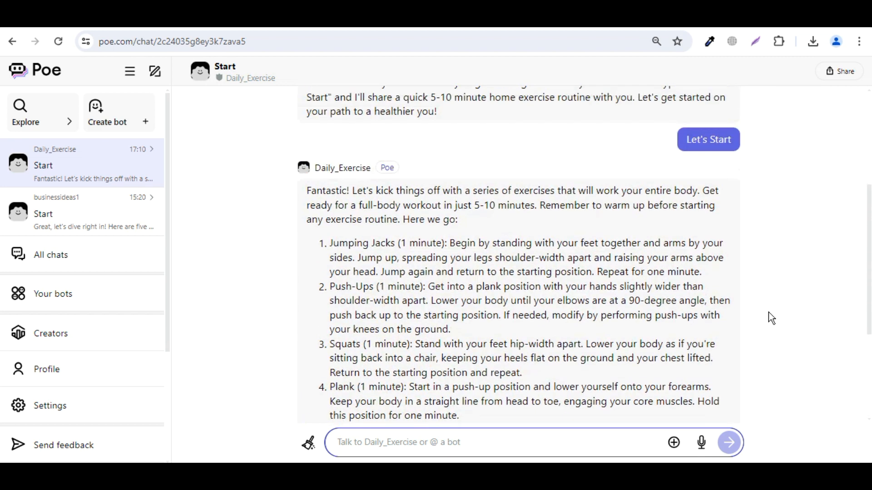